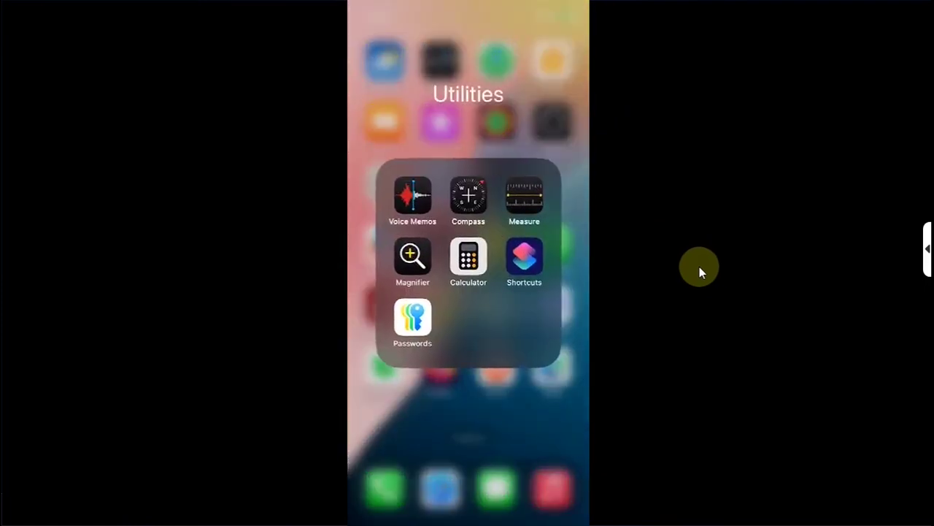
Switch to Shortcuts and create a new shortcut with an Open App action that opens News.
left_click(755, 361)
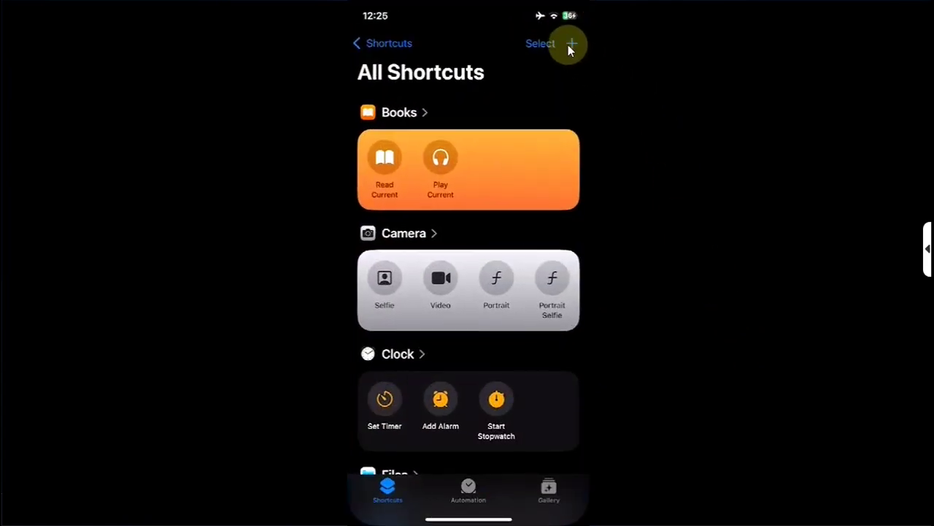
left_click(572, 46)
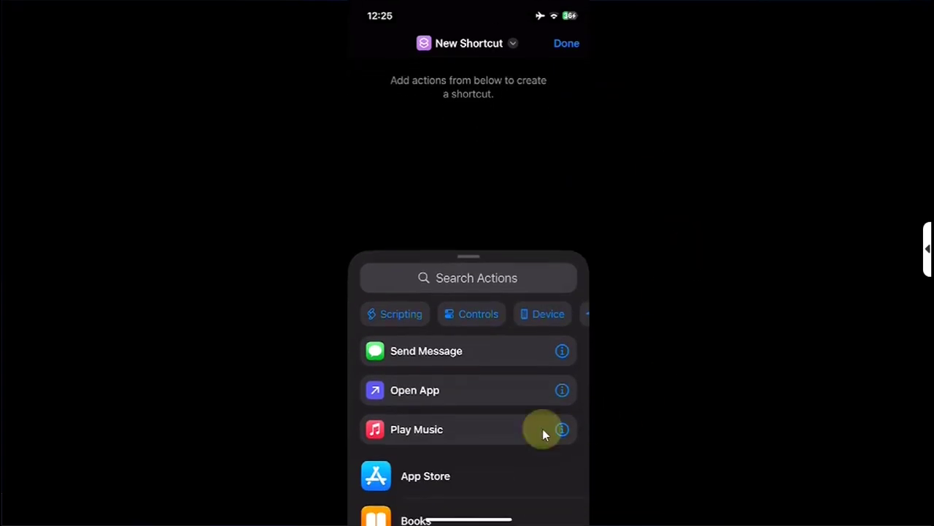
left_click(436, 391)
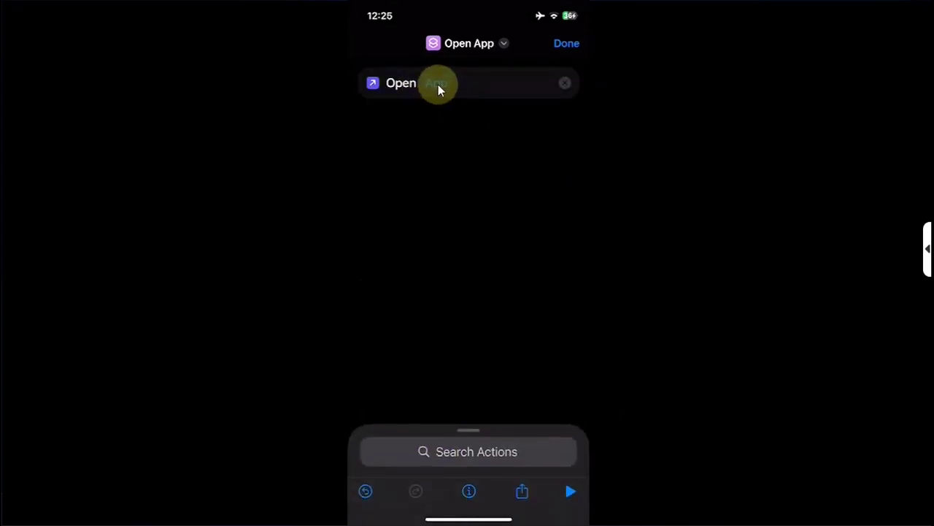
left_click(437, 85)
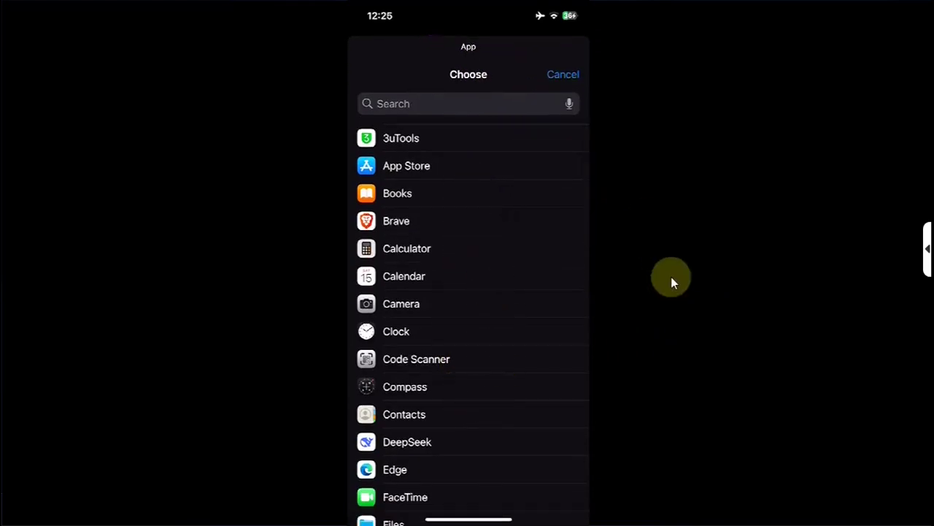
scroll(671, 276, "down", 10)
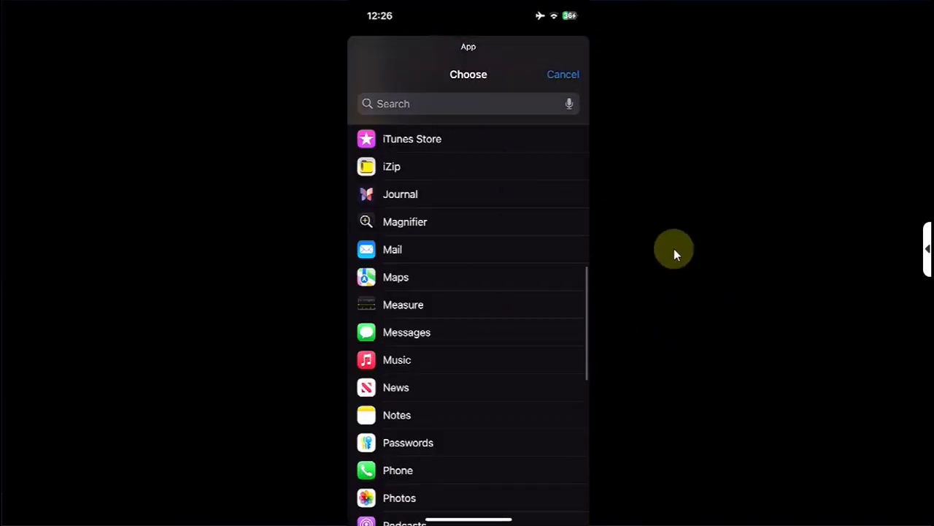
left_click(398, 389)
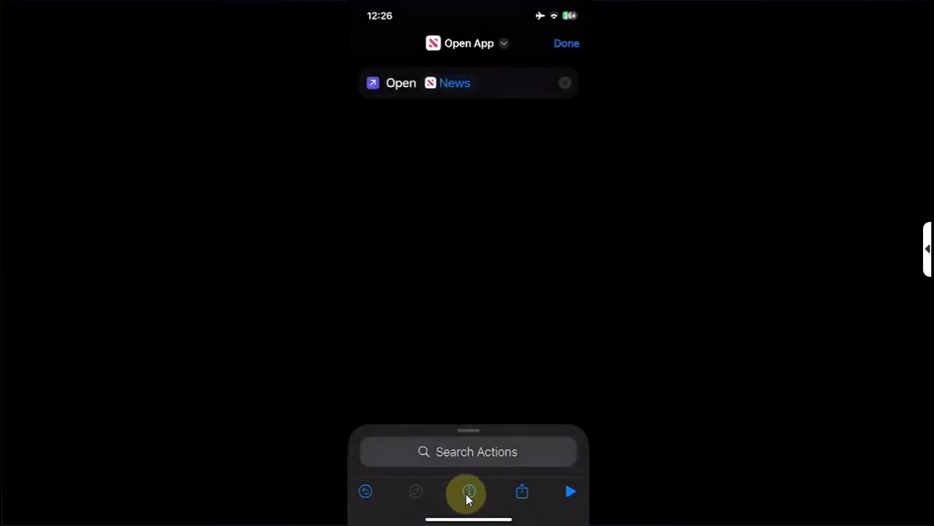
Start adding the News shortcut to the Home Screen and replace its default name with "News".
left_click(470, 492)
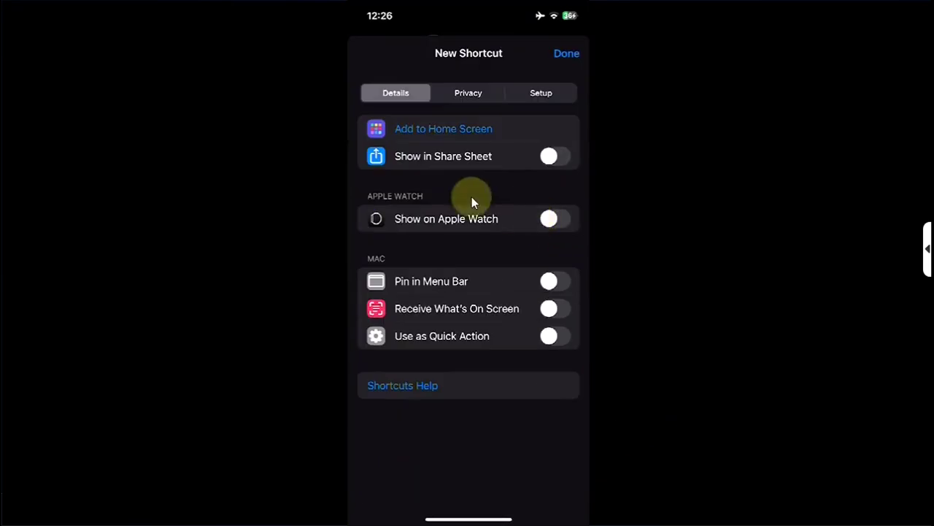
left_click(452, 129)
key("BackSpace")
key("BackSpace")
key("BackSpace")
key("BackSpace")
key("BackSpace")
key("BackSpace")
key("BackSpace")
key("BackSpace")
key("BackSpace")
key("BackSpace")
key("BackSpace")
key("BackSpace")
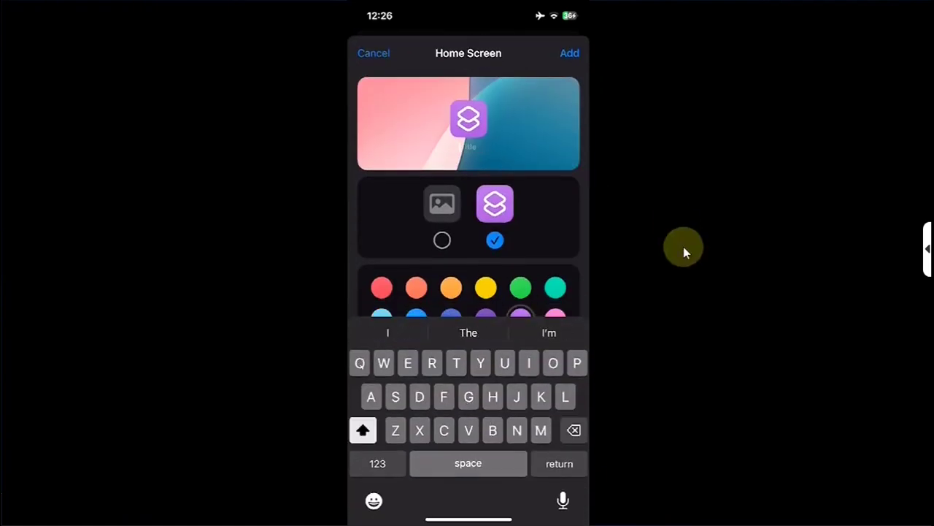
type("News")
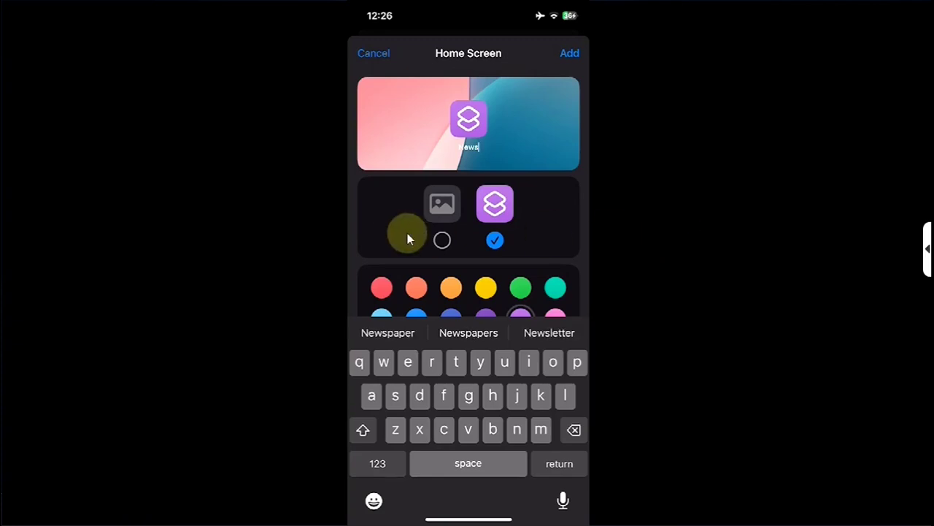
Use the co.bergen.Darkroom-large image file from the IconBundles folder as the News shortcut's icon and add it to the Home Screen.
left_click(442, 239)
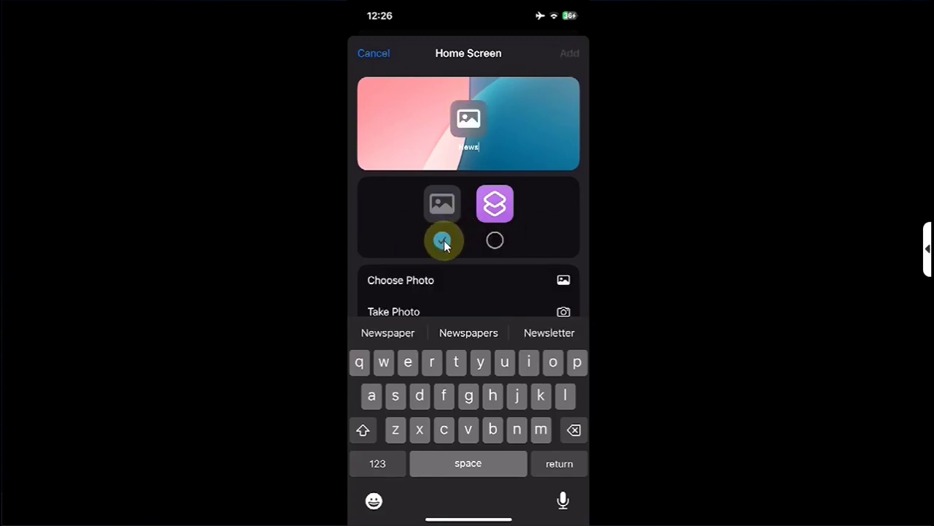
key("Return")
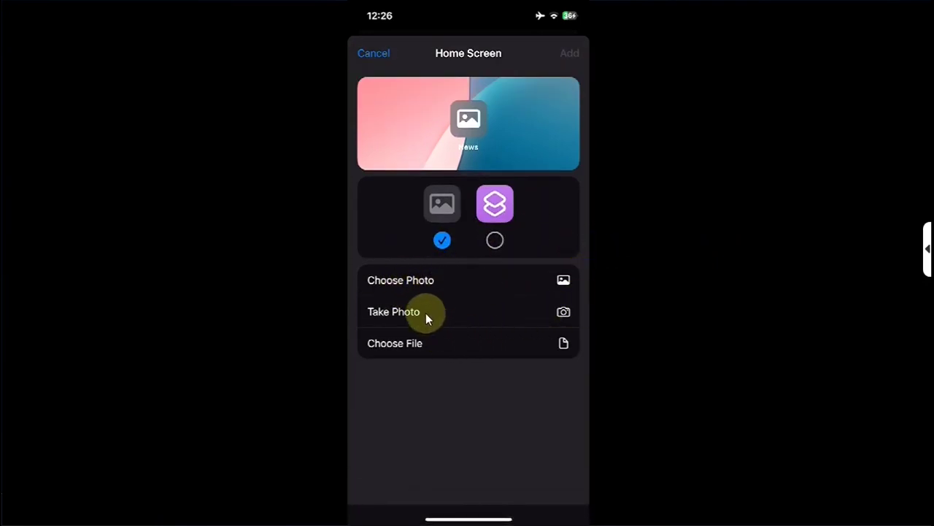
left_click(422, 350)
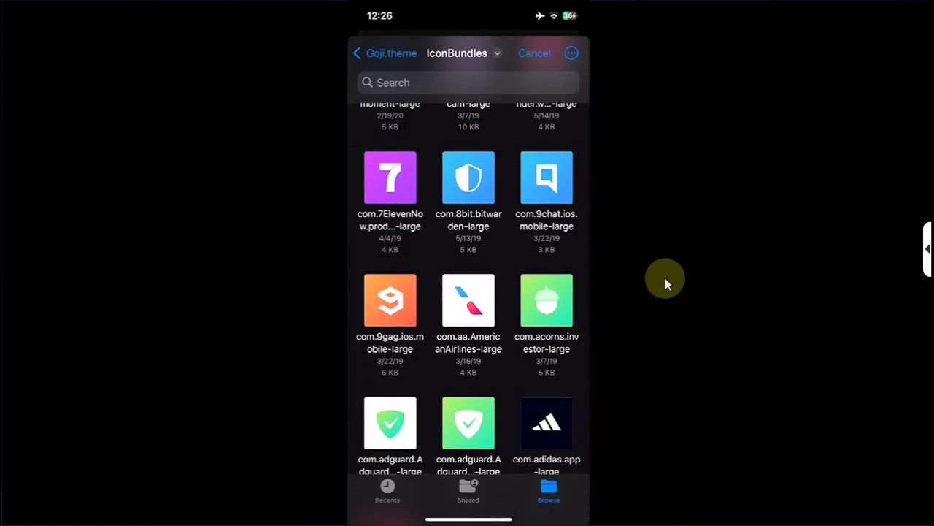
scroll(665, 278, "up", 15)
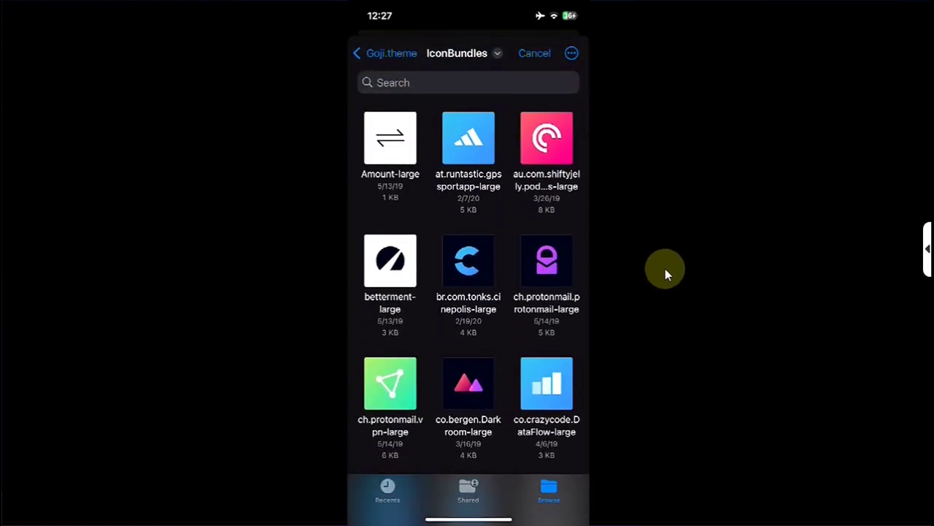
left_click(467, 381)
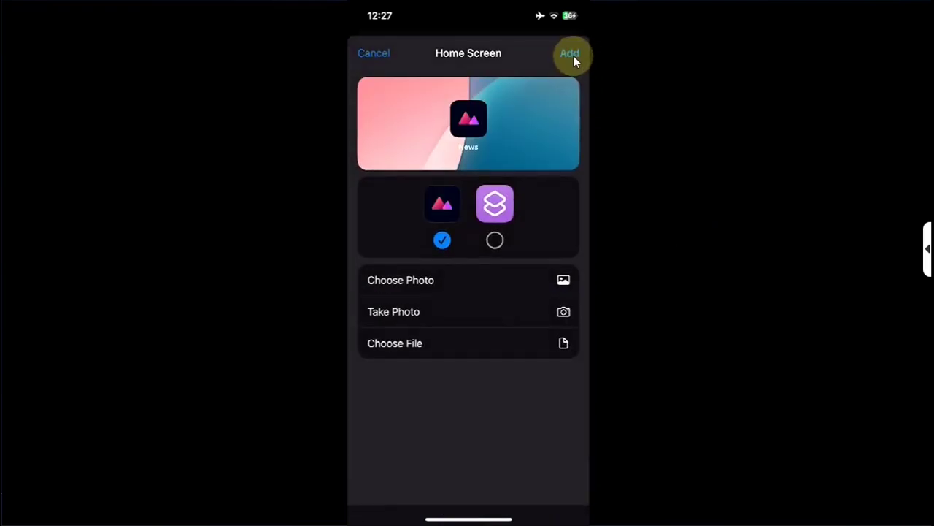
left_click(570, 54)
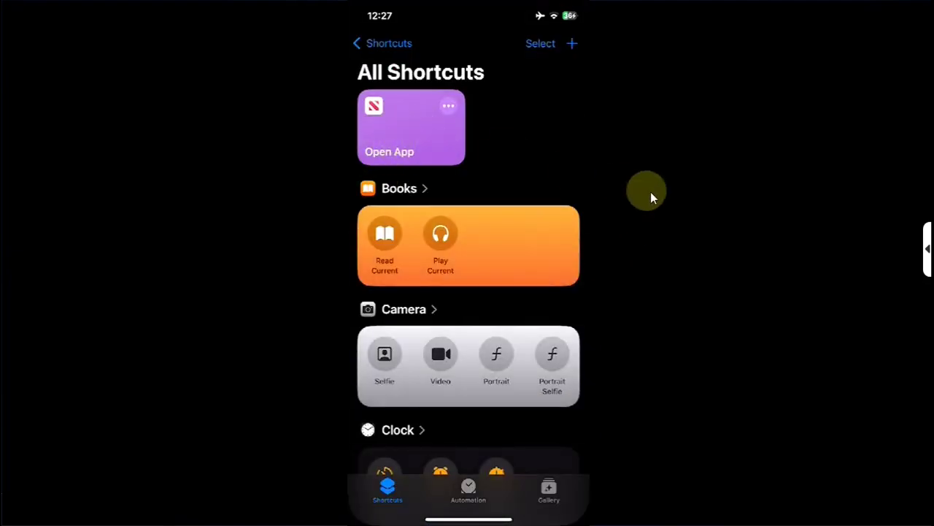
Test the custom News icon on the Home Screen by launching it, and return to the Home Screen.
key("super+1")
key("super+1")
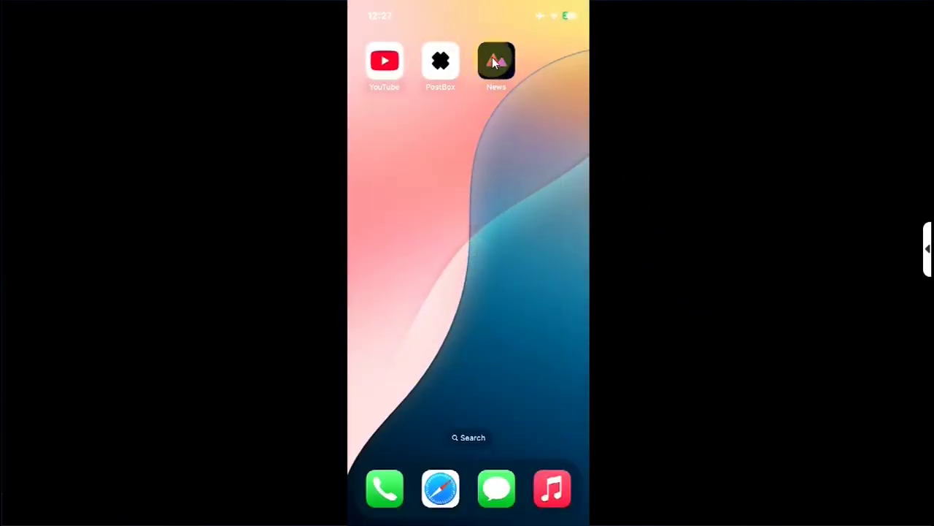
key("super+2")
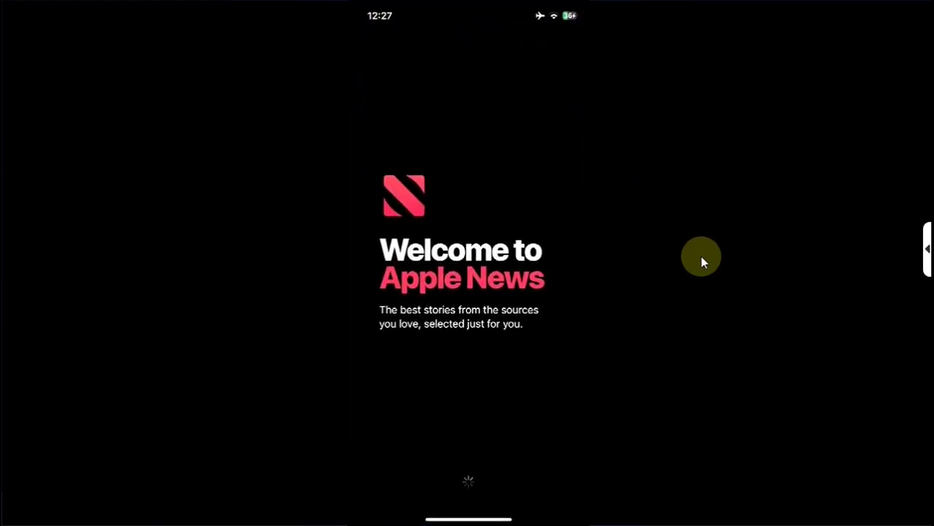
key("super+1")
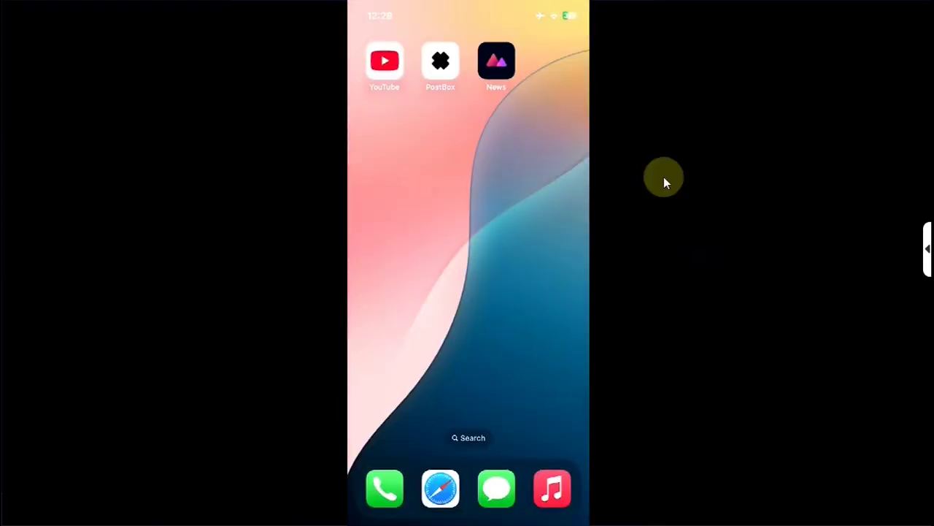
Switch back to Shortcuts and create another shortcut with an Open App action that opens Clock.
key("super+3")
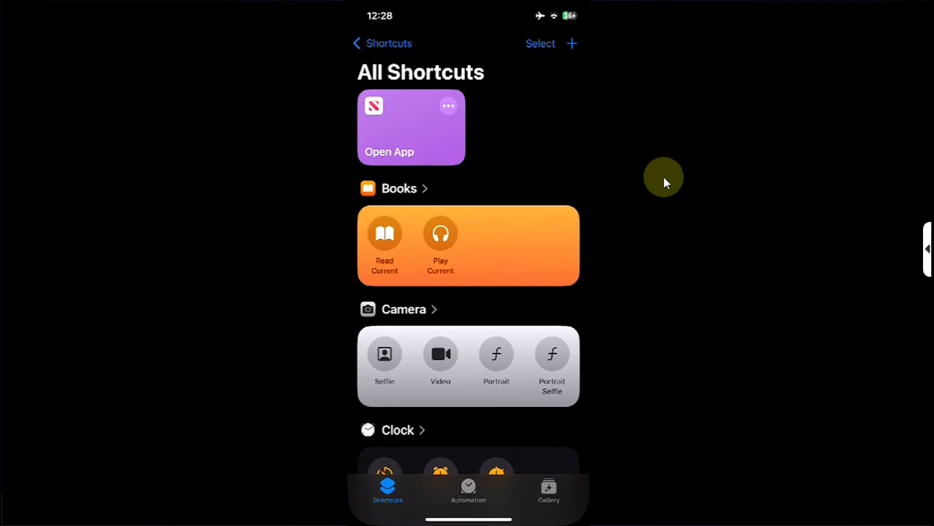
left_click(573, 46)
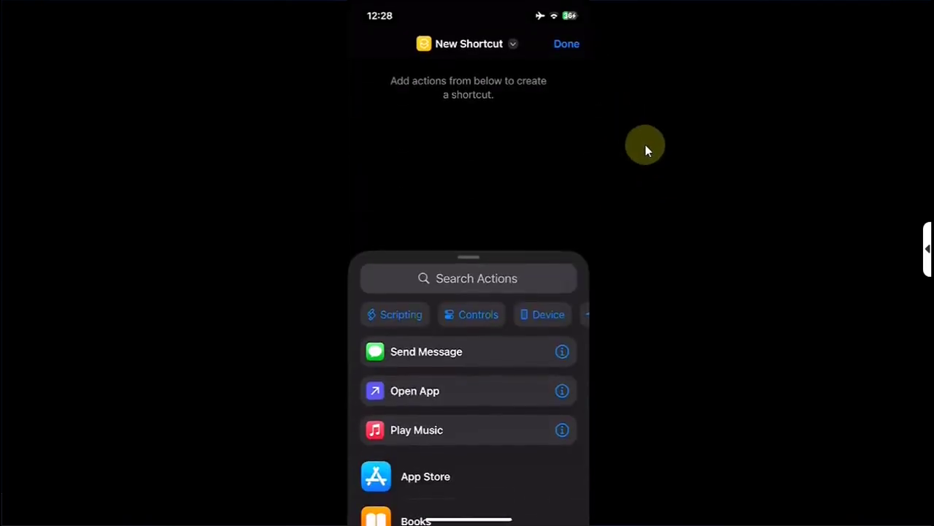
left_click(453, 388)
left_click(439, 86)
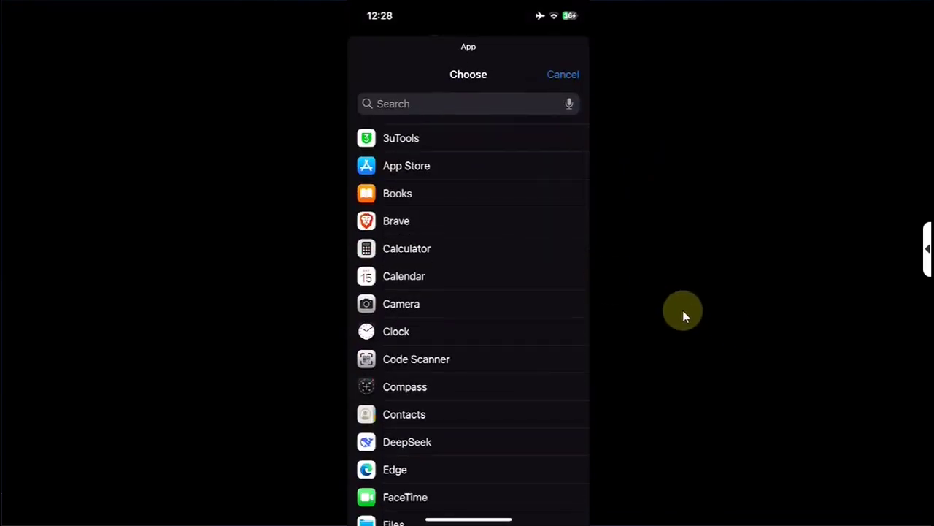
left_click(417, 336)
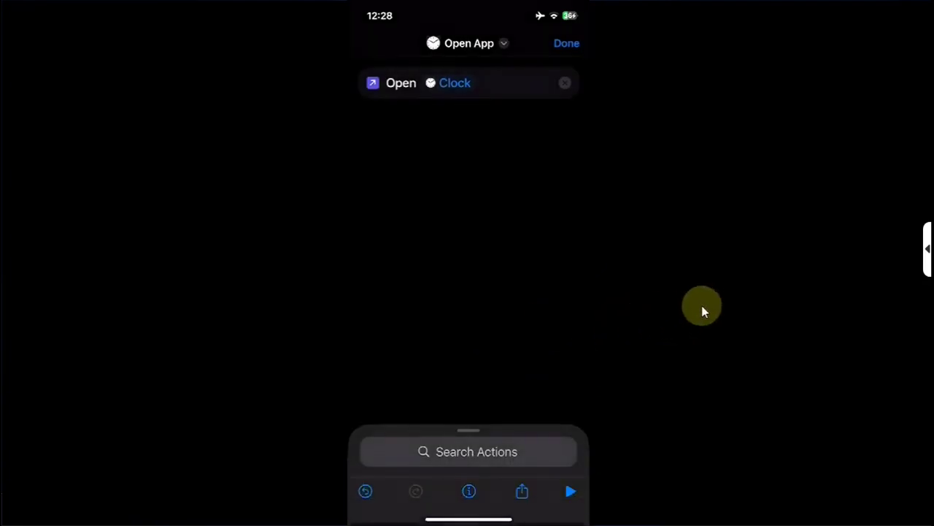
Start adding the Clock shortcut to the Home Screen and name its icon "Clock".
left_click(471, 492)
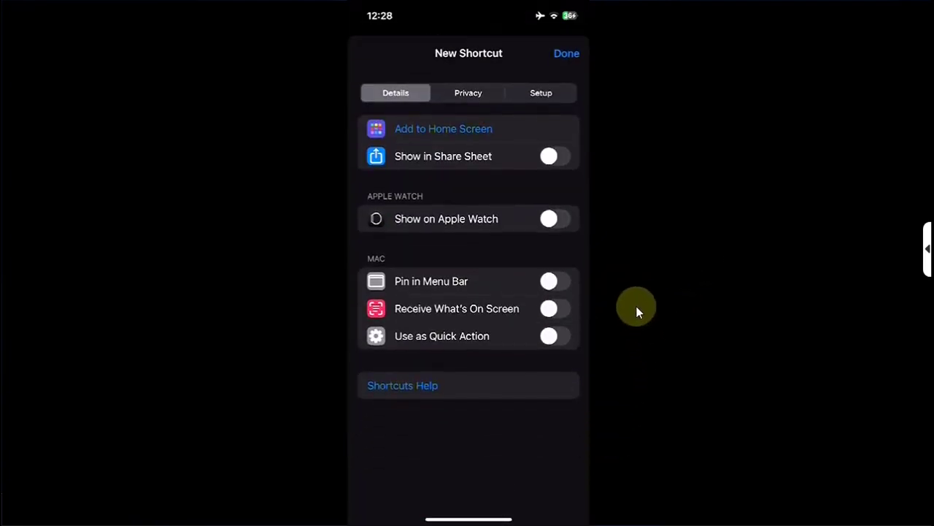
left_click(431, 131)
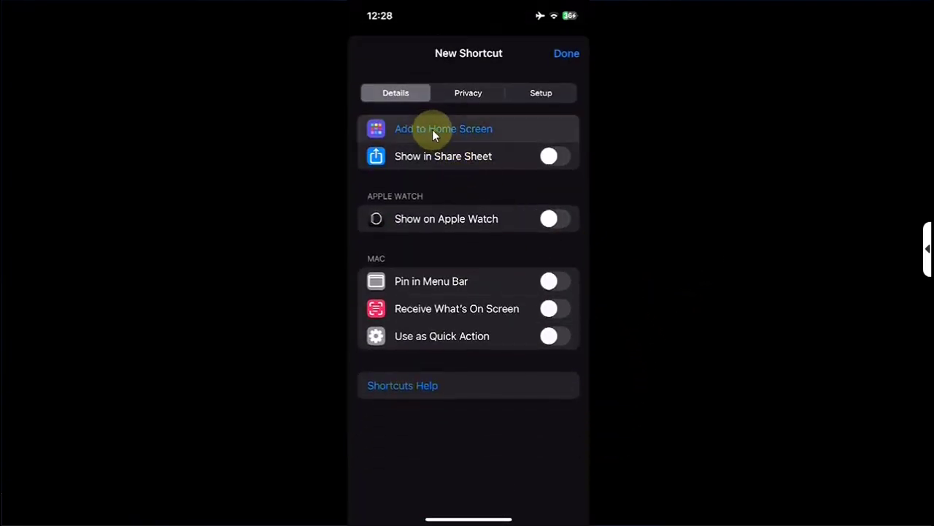
type("Clock")
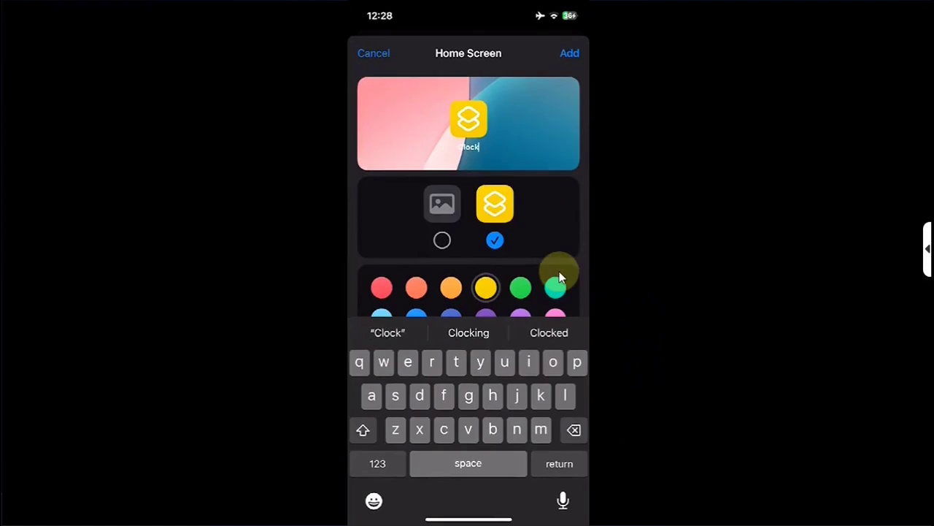
Use the green four-square image from the photo library as the Clock shortcut's icon and add it to the Home Screen.
left_click(442, 241)
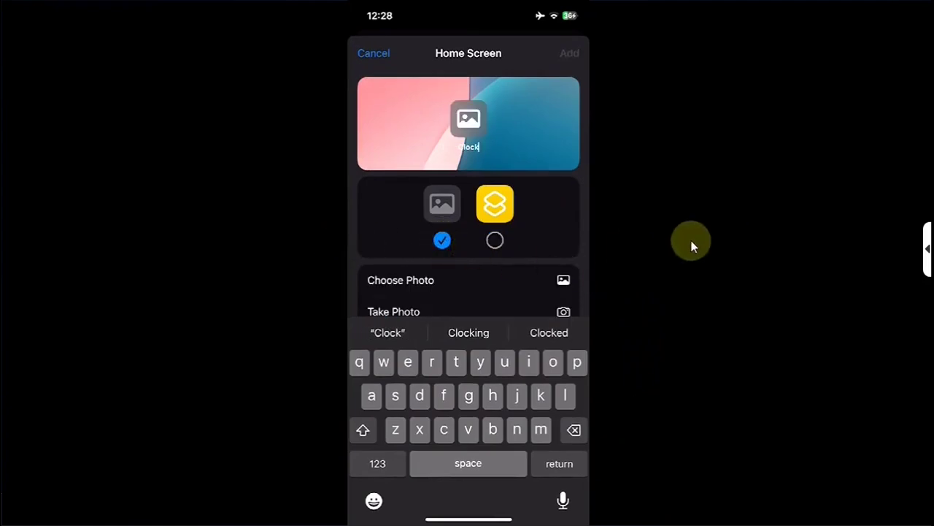
key("Return")
left_click(565, 316)
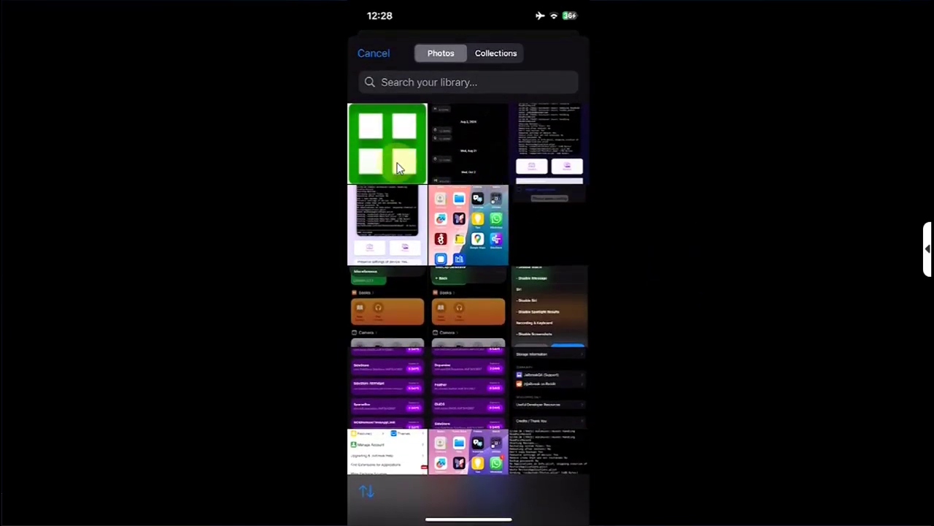
left_click(398, 168)
left_click(561, 482)
left_click(569, 55)
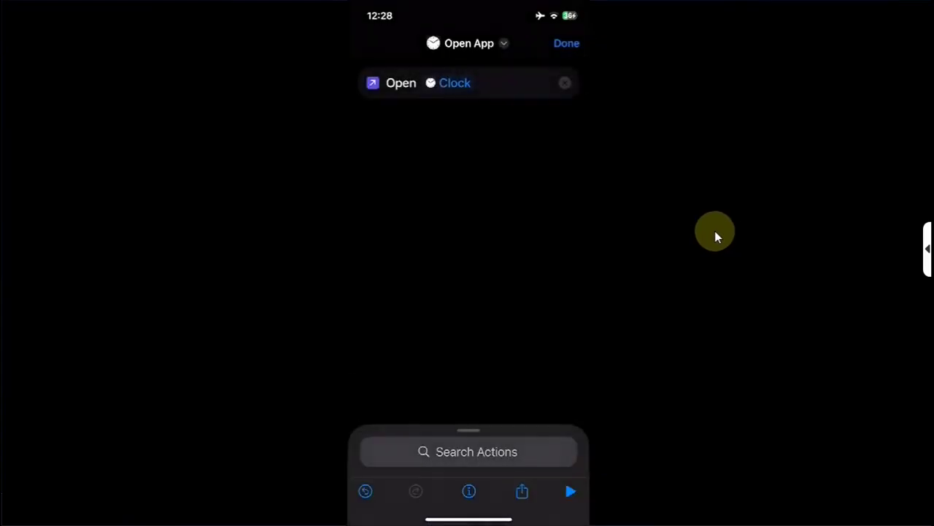
Test the custom Clock icon on the Home Screen by launching it, and return to the Home Screen.
key("super+1")
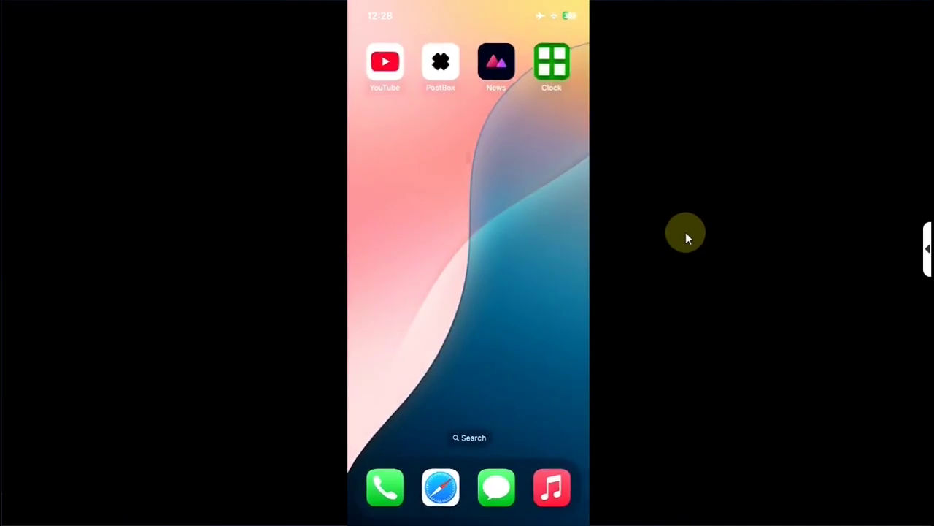
left_click(549, 70)
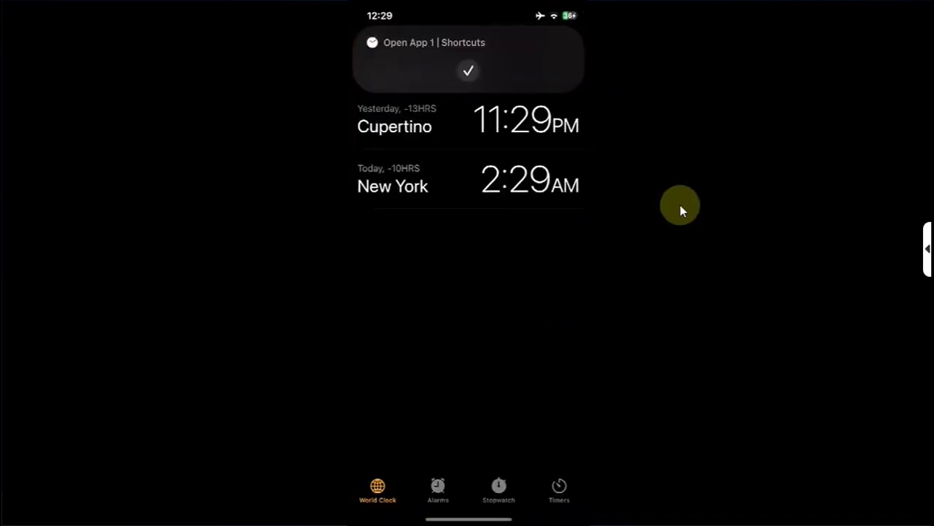
key("super+1")
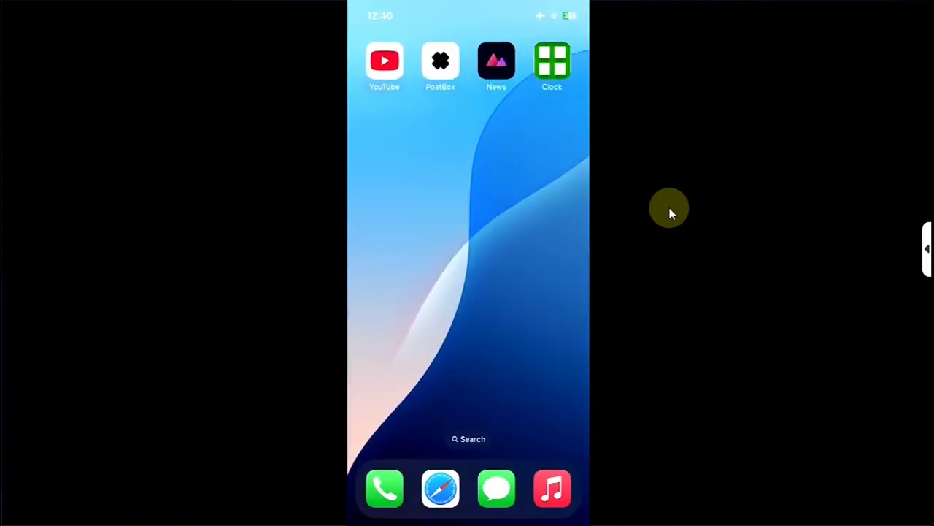
Move the original News app icon from the first Home Screen page into the Utilities folder on the second page and finish editing.
key("super+1")
key("super+1")
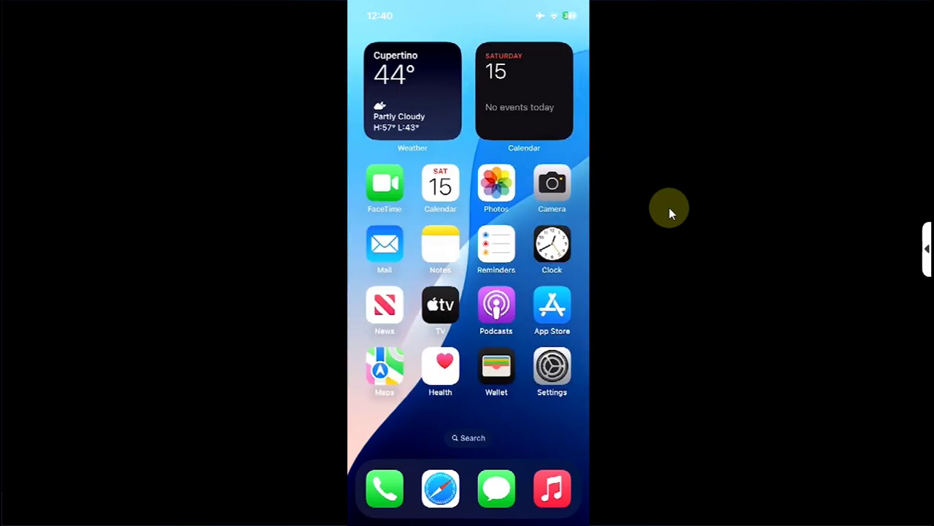
left_click(382, 307)
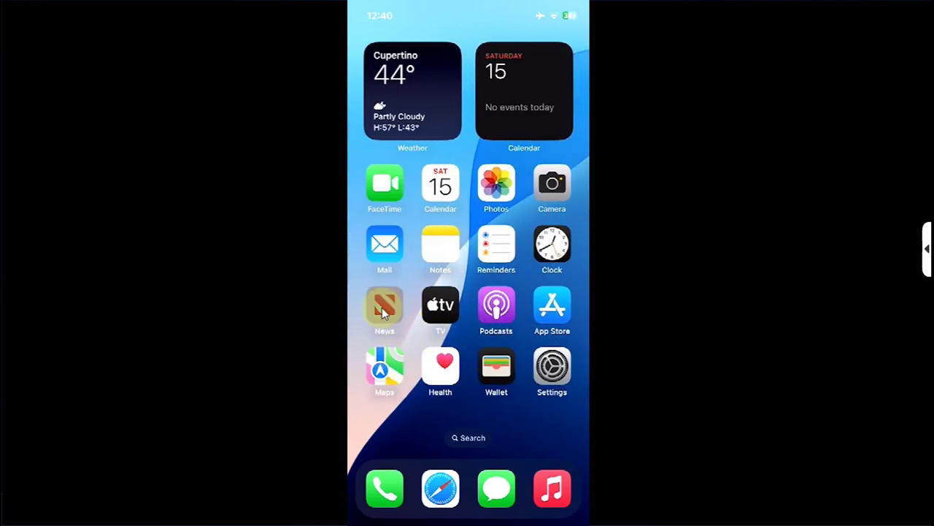
left_click_drag(382, 308, 552, 185)
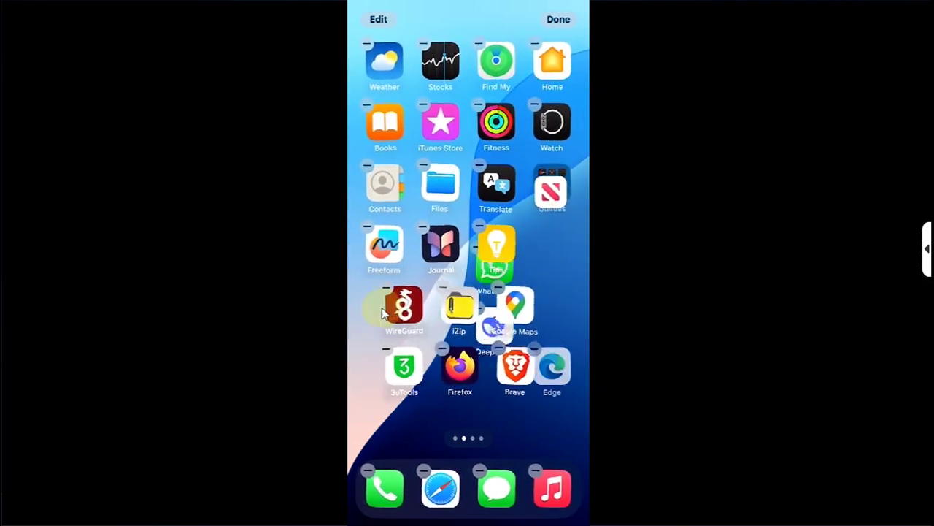
scroll(382, 308, "right", 1)
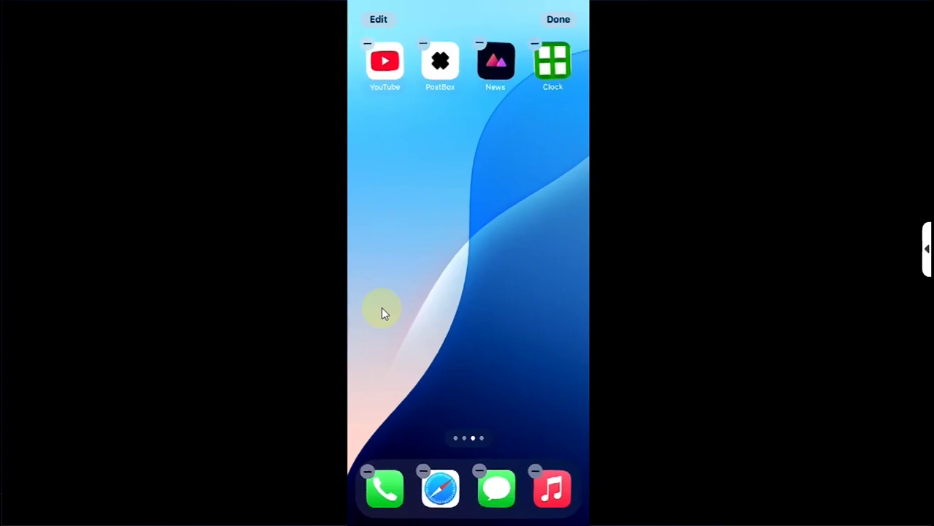
left_click(381, 308)
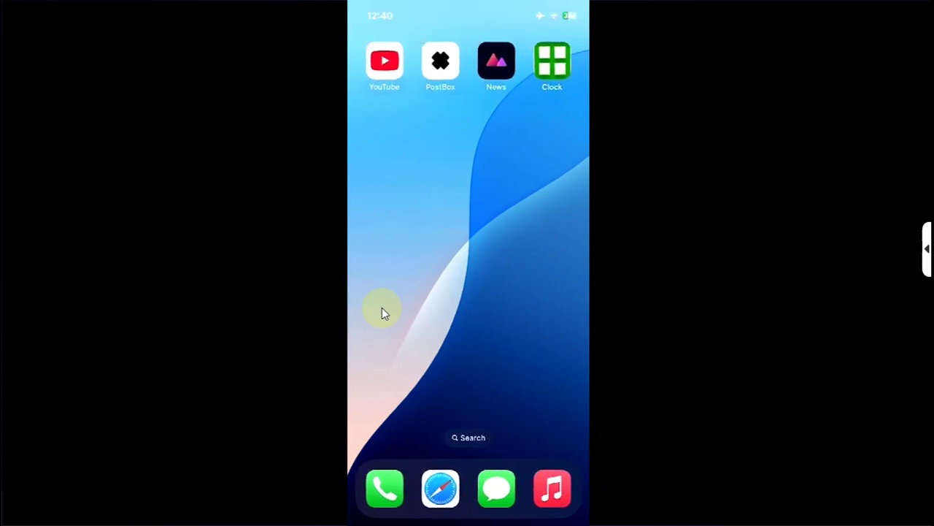